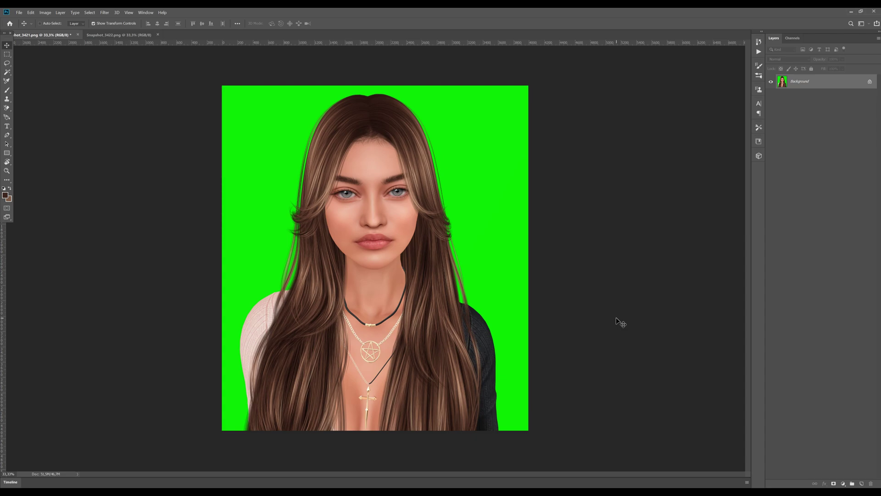
# Convert the locked Background of Snapshot_3421 into an editable Layer 0
pyautogui.click(118, 34)
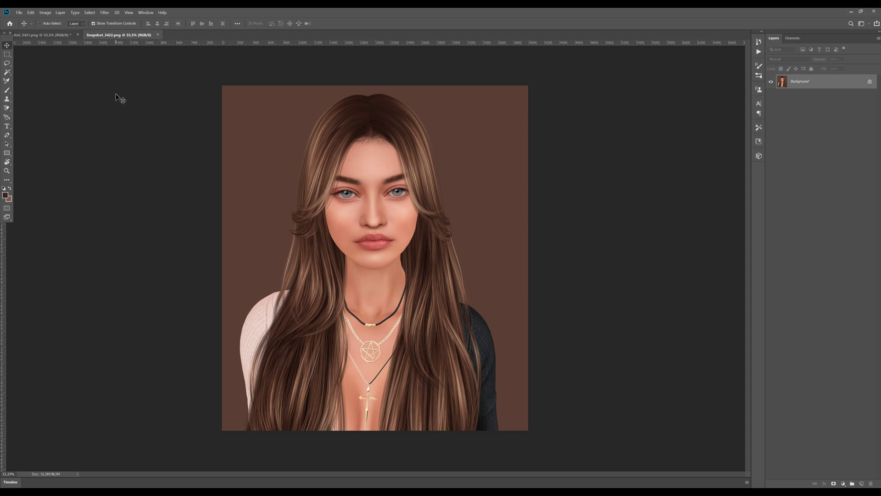
pyautogui.click(43, 35)
pyautogui.hotkey('ctrl', 'z')
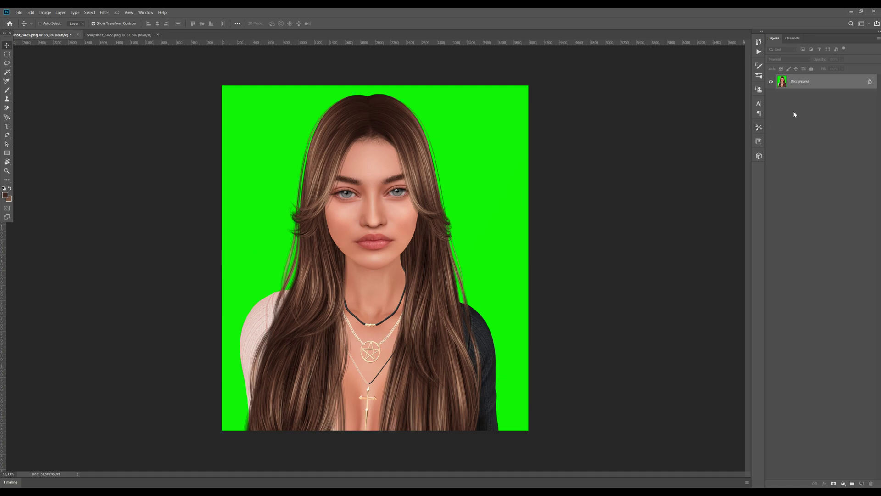
pyautogui.rightClick(832, 88)
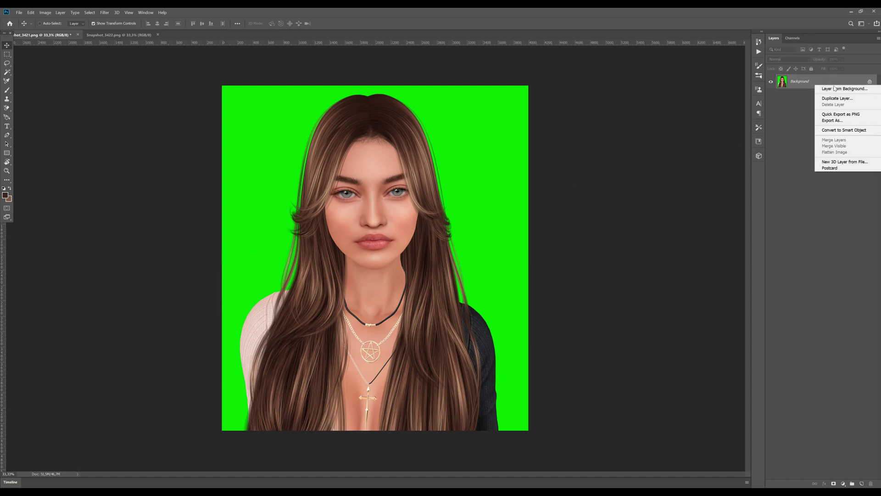
pyautogui.click(835, 88)
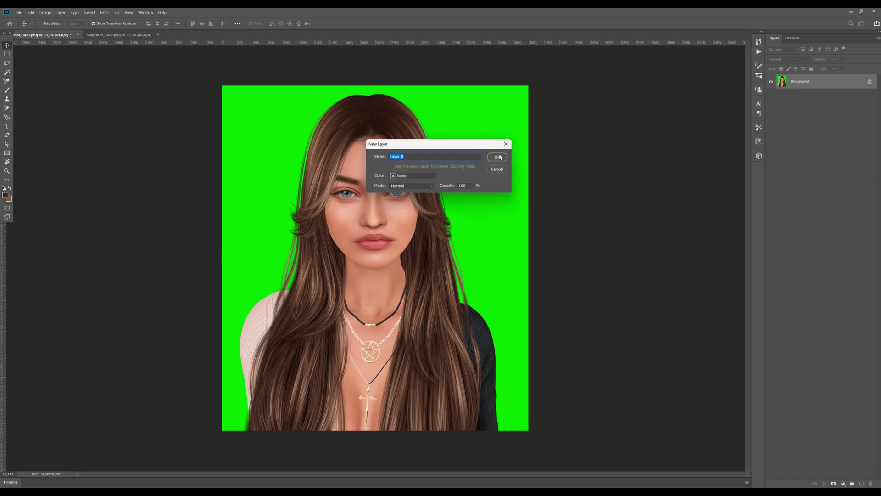
pyautogui.click(499, 157)
# Erase the green backdrop with the Background Eraser set to Sampling Once and Discontiguous limits
pyautogui.press('e')
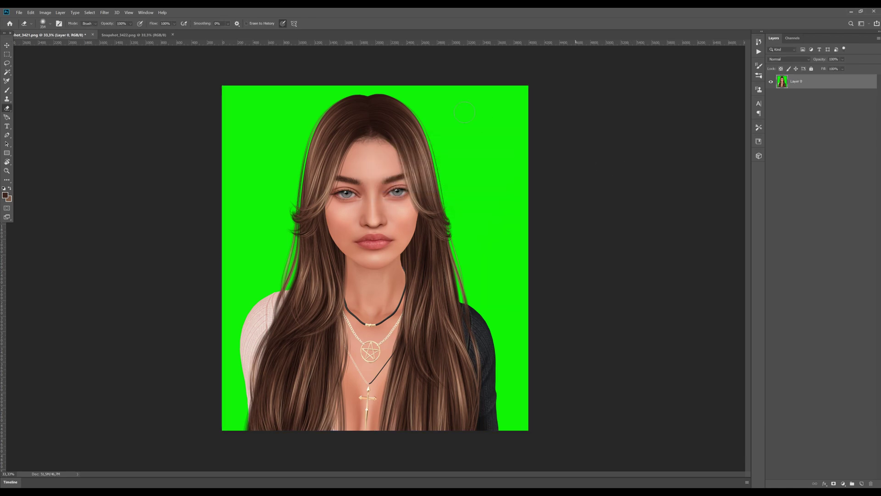
pyautogui.rightClick(6, 110)
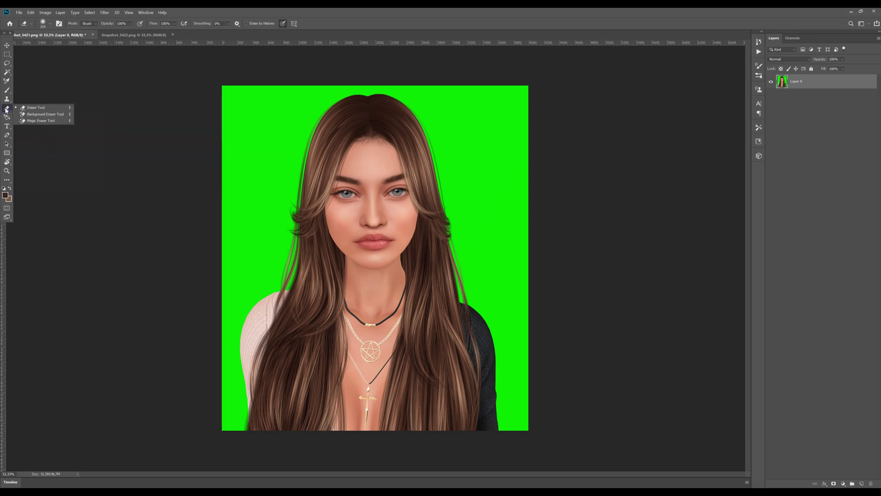
pyautogui.click(50, 115)
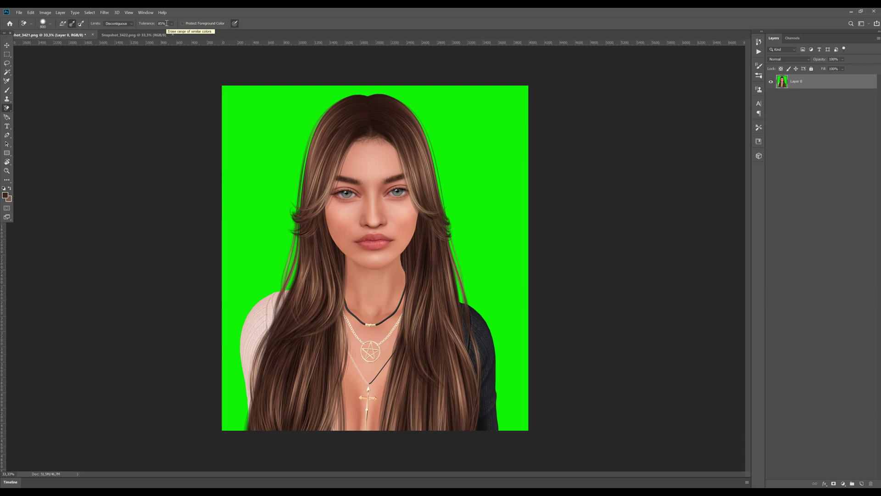
pyautogui.click(72, 24)
pyautogui.click(116, 26)
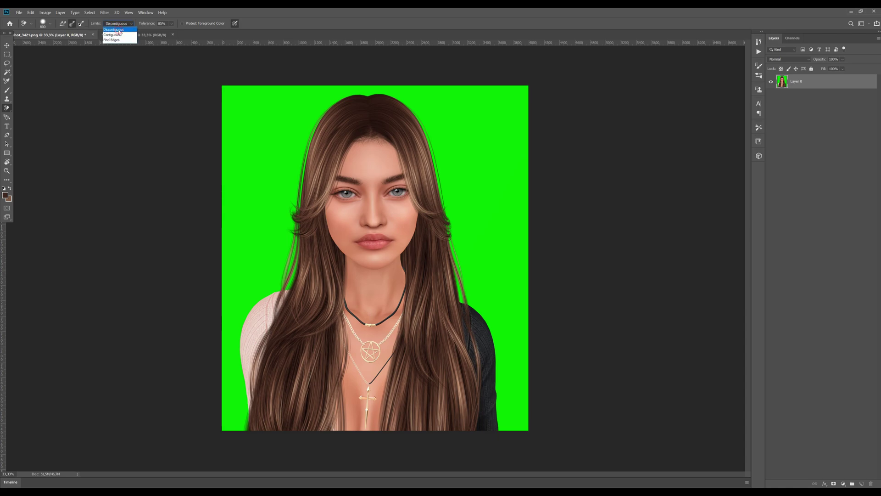
pyautogui.click(119, 30)
pyautogui.moveTo(243, 92)
pyautogui.mouseDown()
pyautogui.moveTo(217, 229)
pyautogui.moveTo(226, 71)
pyautogui.moveTo(238, 174)
pyautogui.moveTo(230, 386)
pyautogui.mouseUp()
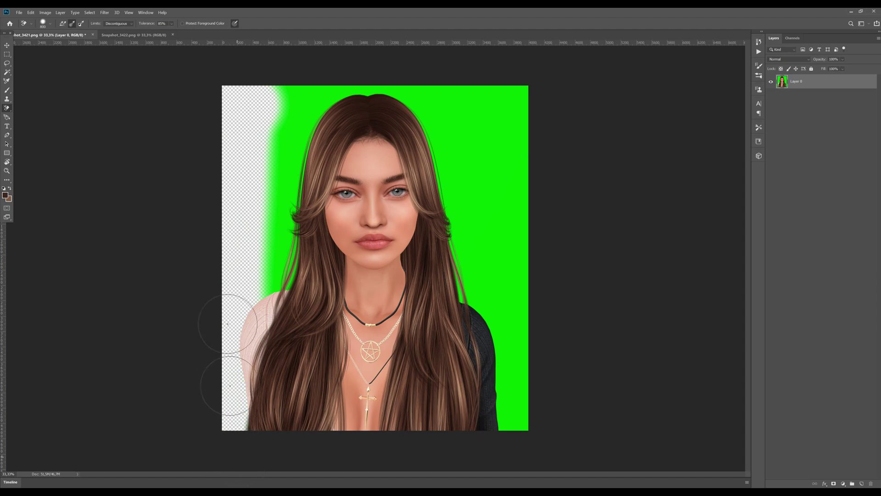
pyautogui.moveTo(227, 324)
pyautogui.mouseDown()
pyautogui.moveTo(271, 202)
pyautogui.moveTo(368, 92)
pyautogui.moveTo(255, 88)
pyautogui.moveTo(444, 126)
pyautogui.moveTo(502, 295)
pyautogui.moveTo(514, 450)
pyautogui.moveTo(517, 78)
pyautogui.moveTo(508, 291)
pyautogui.moveTo(492, 69)
pyautogui.moveTo(472, 211)
pyautogui.moveTo(503, 167)
pyautogui.mouseUp()
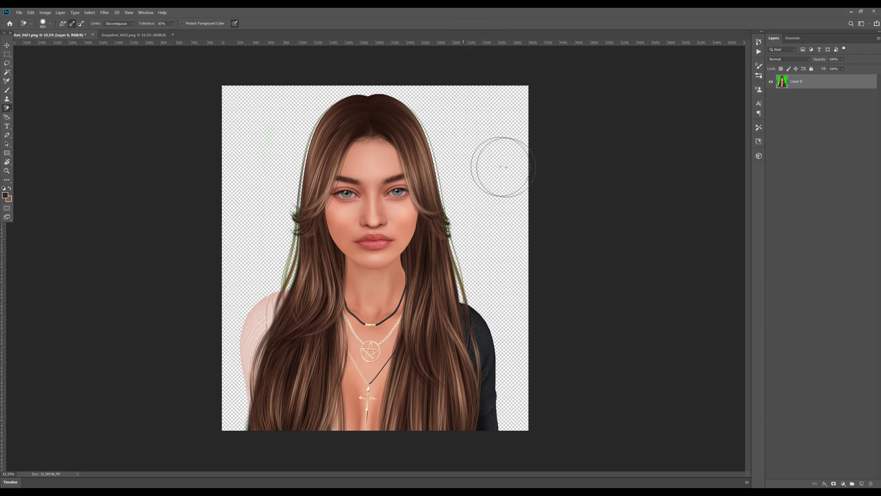
# Start a new layer from Layer > New > Layer
pyautogui.click(60, 12)
pyautogui.moveTo(66, 19)
pyautogui.click(140, 20)
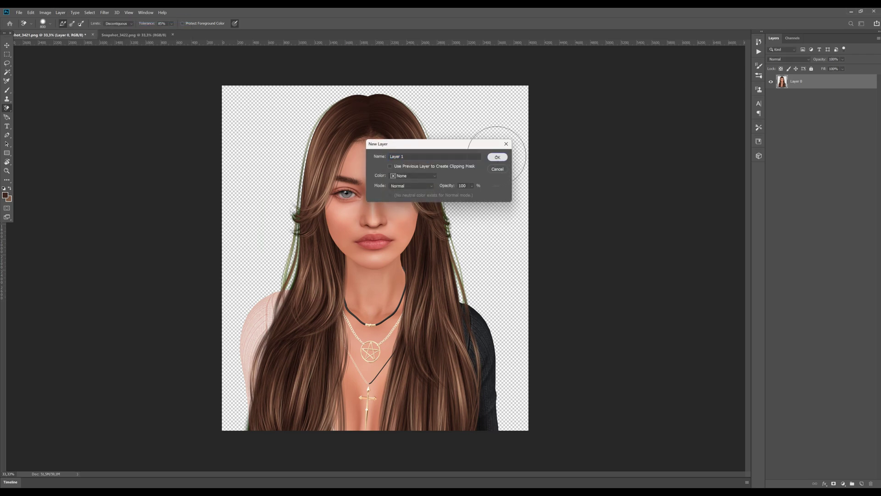
# Create Layer 1, fill it with dark brown, and move it below Layer 0
pyautogui.click(498, 157)
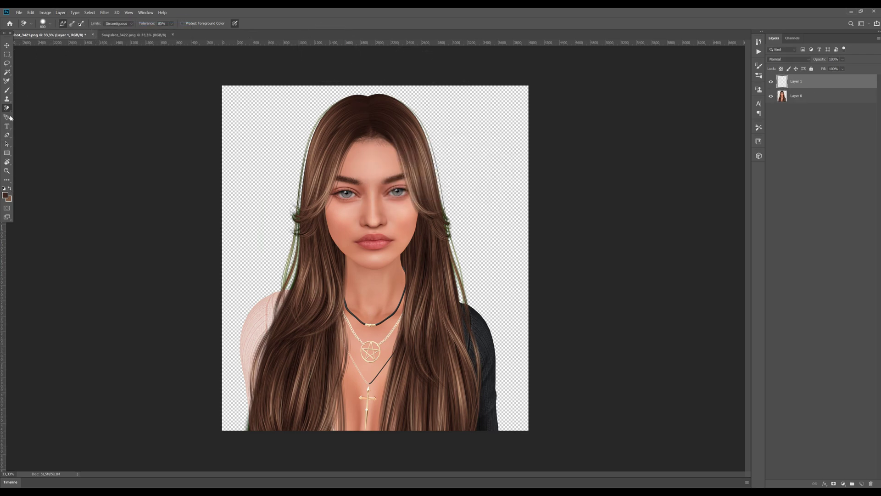
pyautogui.press('g')
pyautogui.hotkey('shift', 'g')
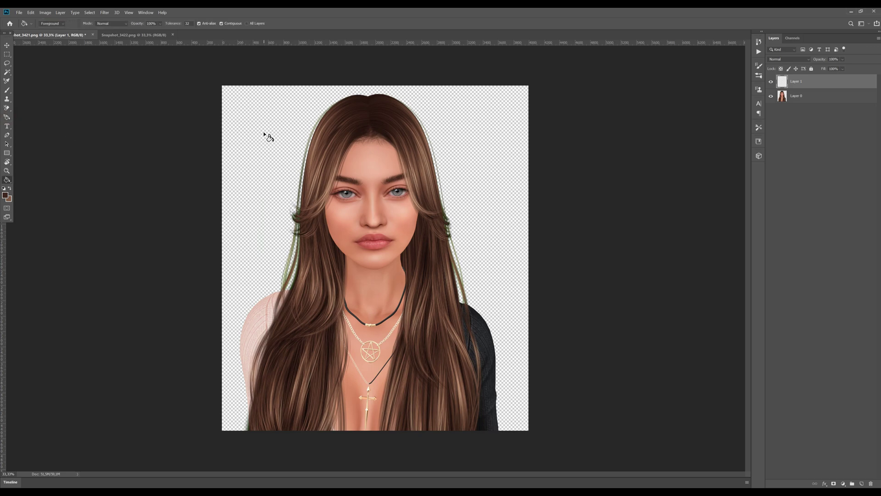
pyautogui.click(267, 137)
pyautogui.moveTo(809, 85); pyautogui.dragTo(809, 111)
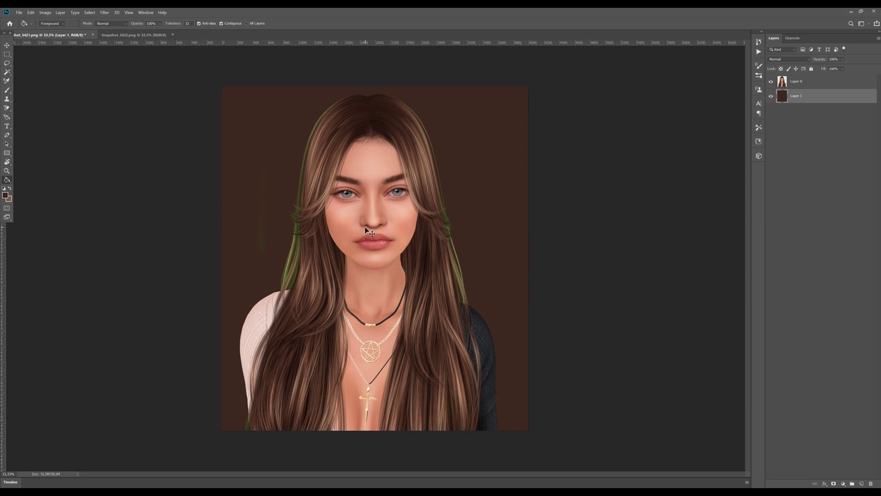
# Hide the brown Layer 1 so the transparent backdrop shows
pyautogui.scroll(2, 365, 227)
pyautogui.scroll(-1, 365, 227)
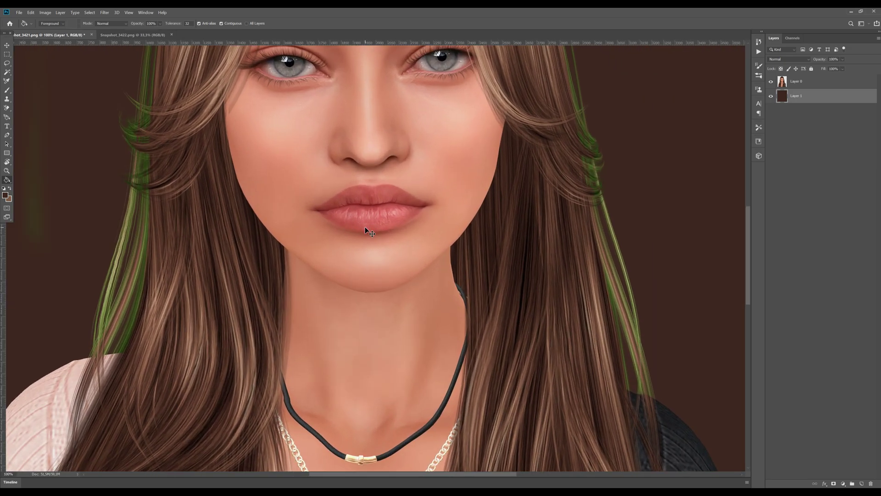
pyautogui.press('e')
pyautogui.hotkey('alt', ']')
pyautogui.scroll(-1, 75, 166)
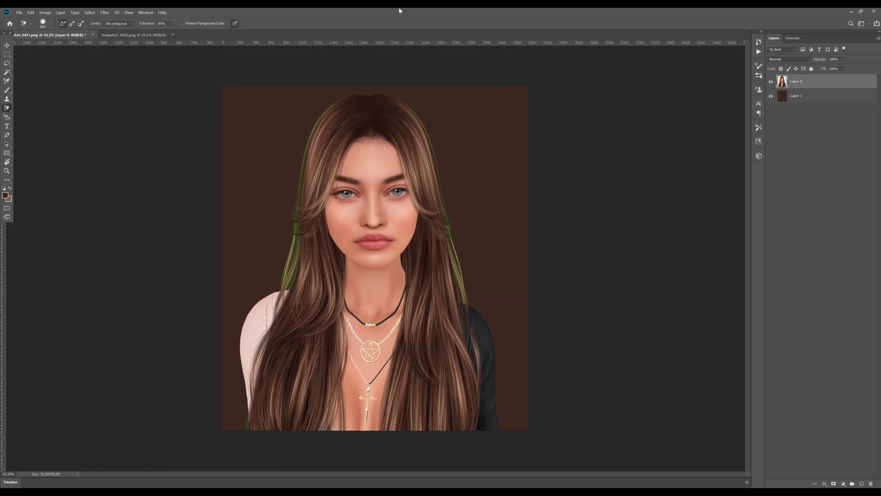
pyautogui.click(771, 95)
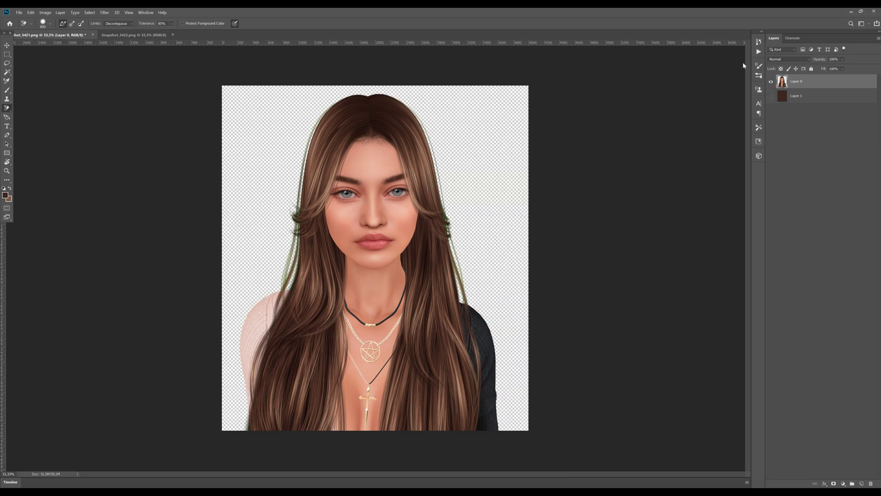
# Paste the brown-background Snapshot_3422 portrait into the cutout image as Layer 2 at 50%
pyautogui.click(140, 35)
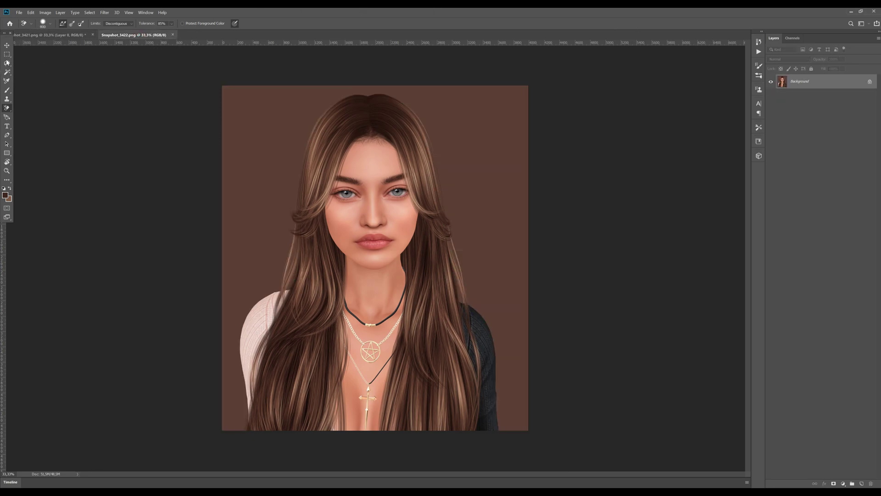
pyautogui.click(7, 54)
pyautogui.moveTo(206, 73); pyautogui.dragTo(608, 456)
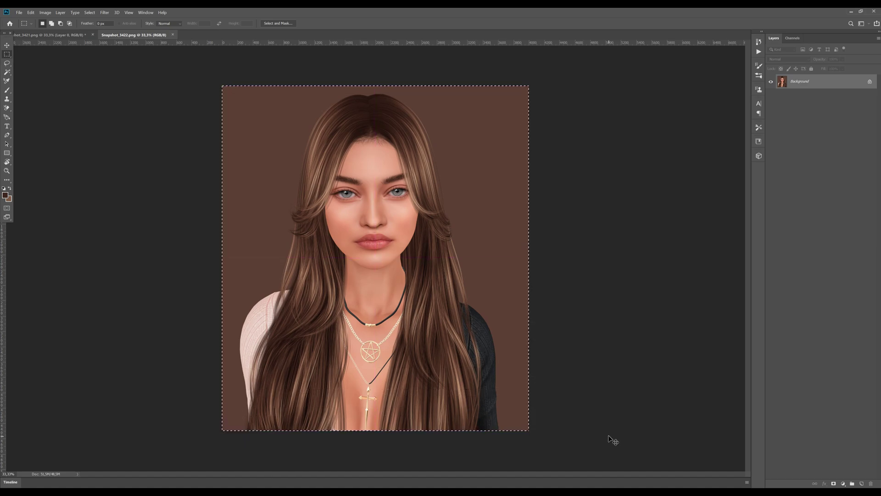
pyautogui.click(45, 39)
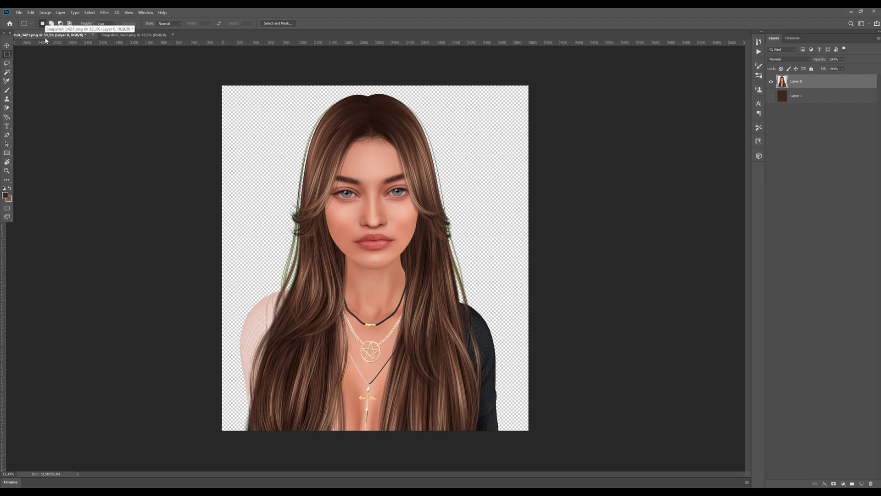
pyautogui.hotkey('ctrl', 'v')
pyautogui.hotkey('ctrl', '+')
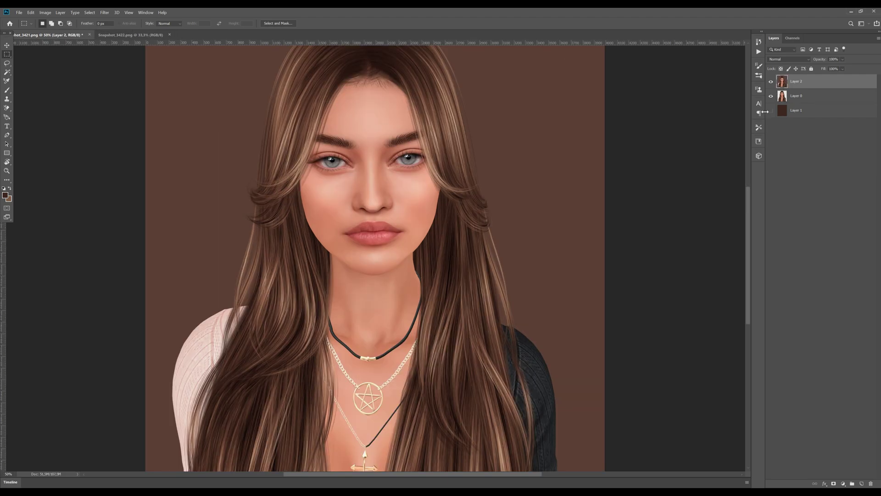
# Clip Layer 2 to the portrait and leave it hidden to expose the green hair fringe
pyautogui.rightClick(816, 81)
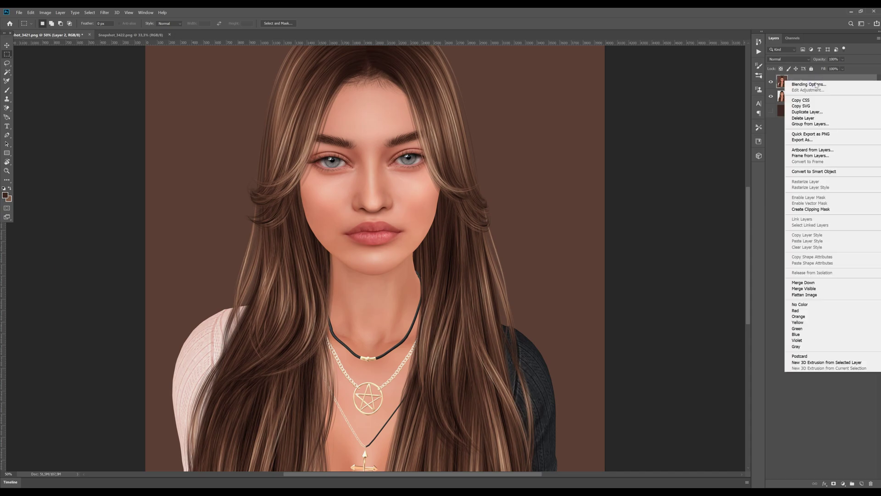
pyautogui.click(829, 210)
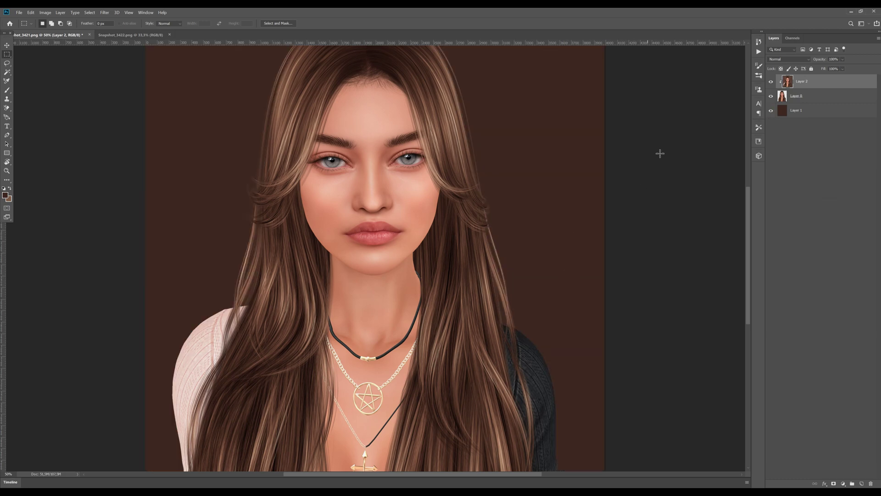
pyautogui.click(772, 83)
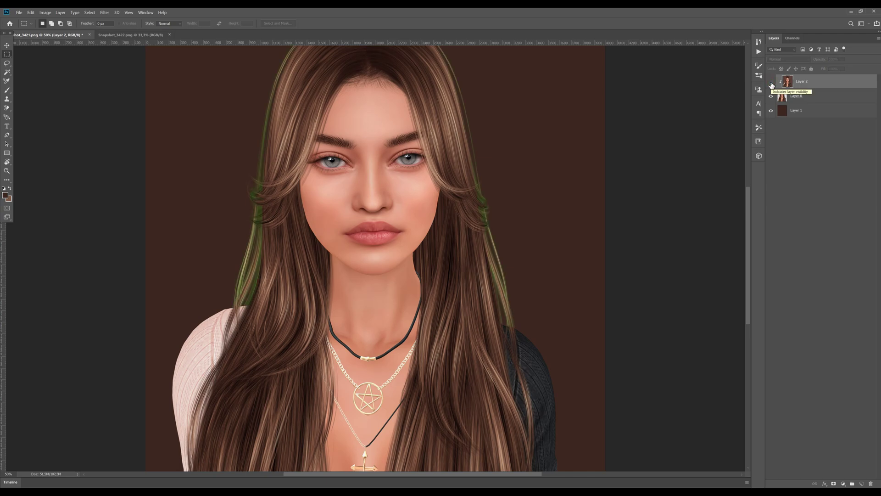
pyautogui.click(771, 83)
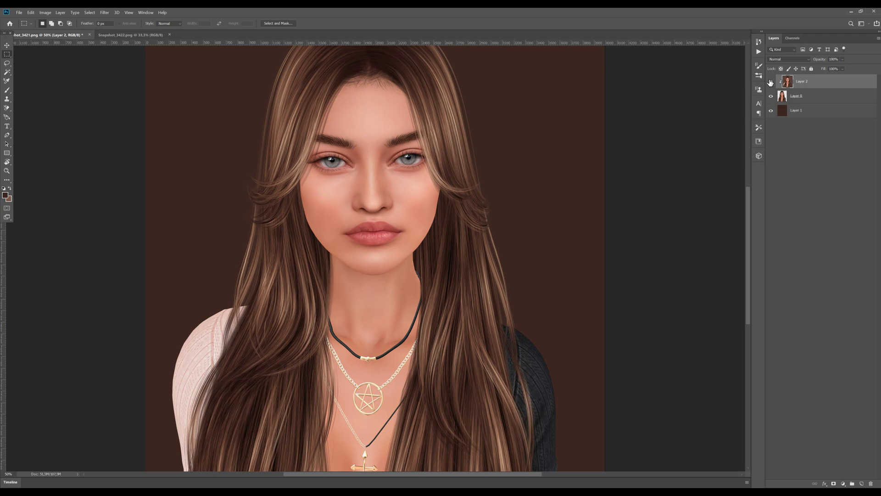
pyautogui.click(771, 82)
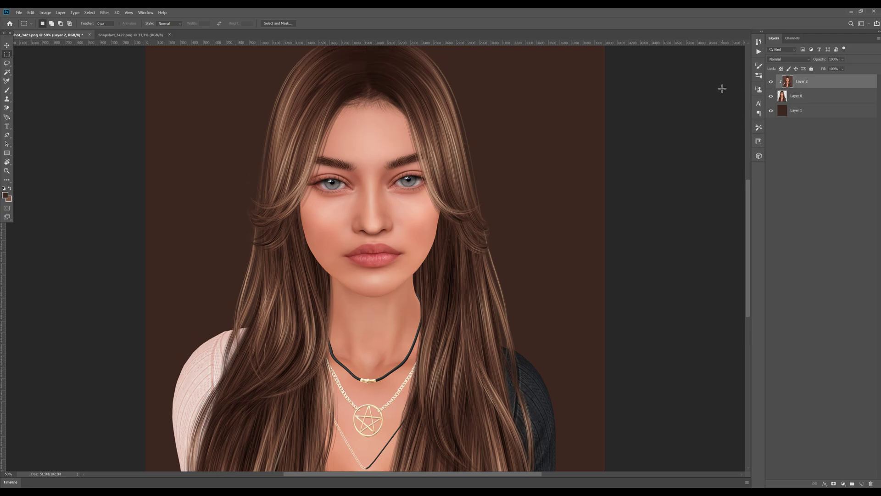
pyautogui.click(771, 83)
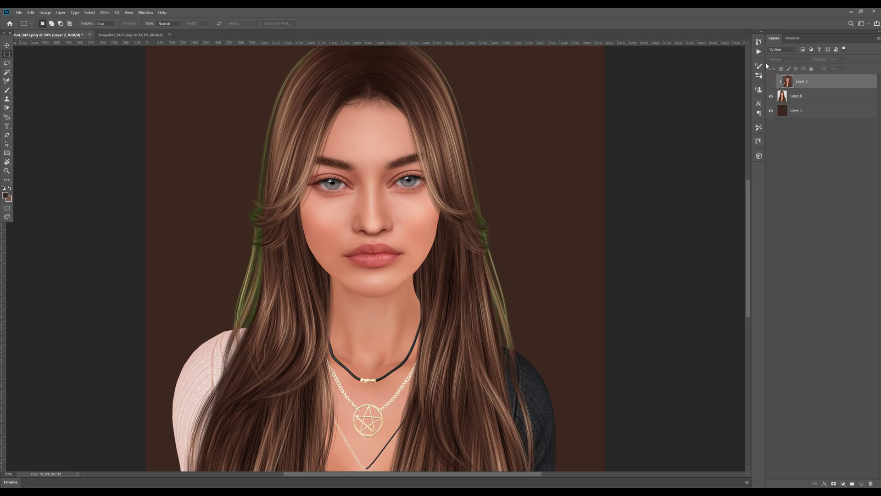
pyautogui.scroll(1, 508, 256)
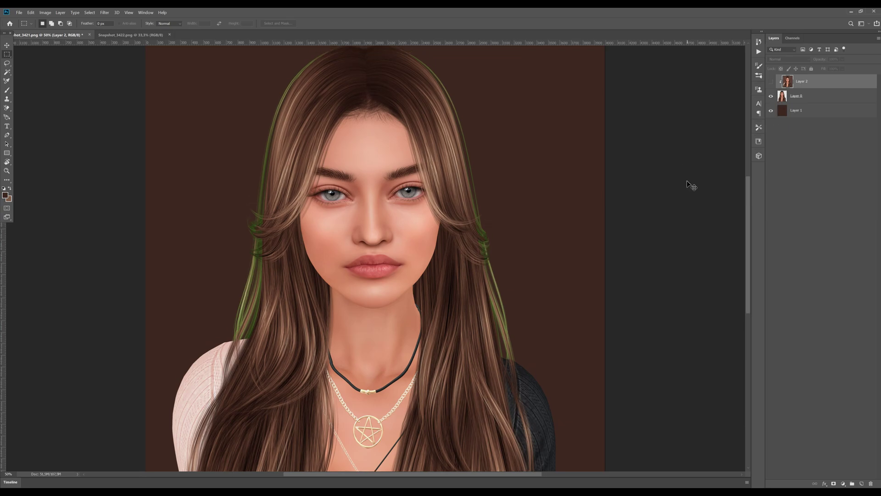
pyautogui.click(59, 14)
# Add a new Layer 3 and move it below Layer 2 as a clipped layer
pyautogui.moveTo(66, 20)
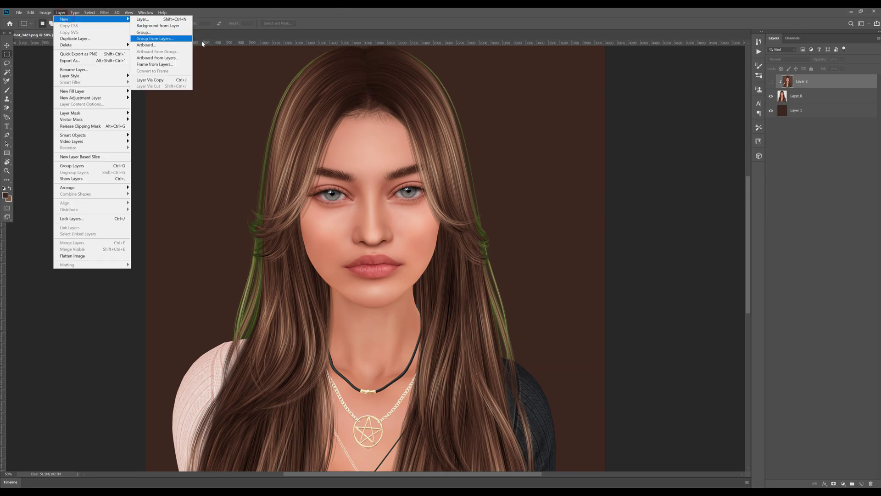
pyautogui.click(144, 19)
pyautogui.click(492, 157)
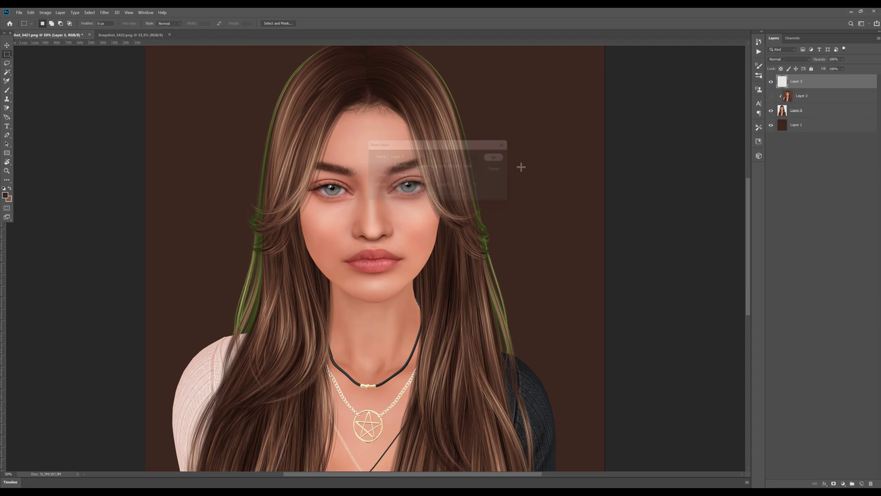
pyautogui.scroll(1, 671, 172)
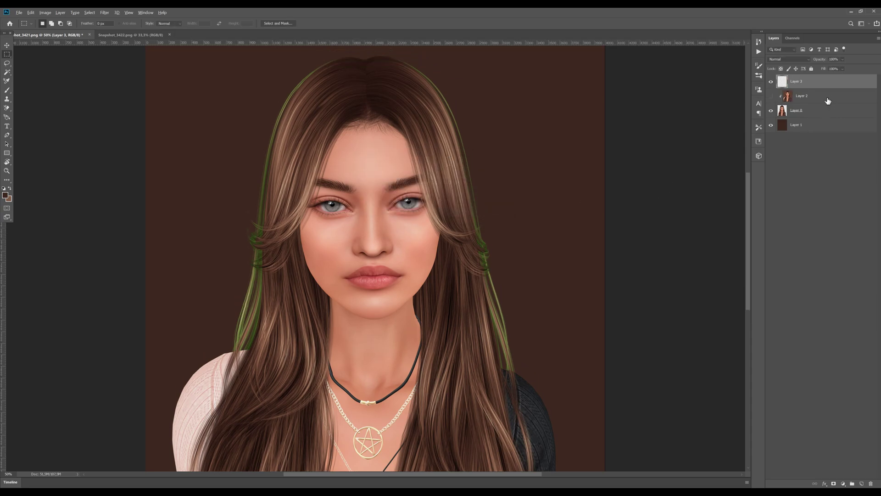
pyautogui.moveTo(819, 89); pyautogui.dragTo(808, 104)
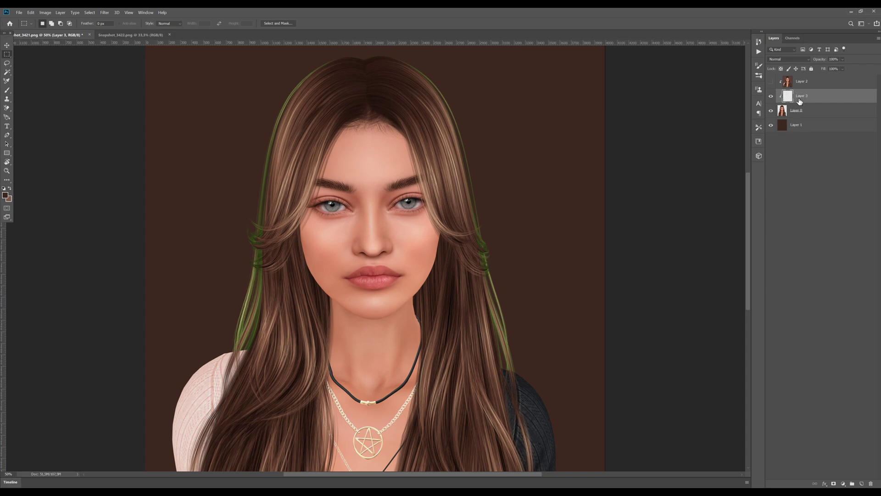
# Brush sampled hair colour over the green fringe along the left hair edges
pyautogui.click(8, 91)
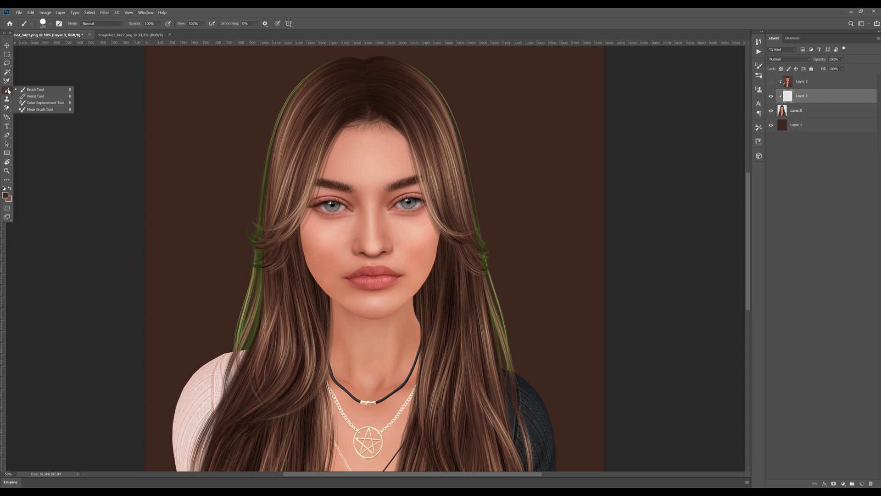
pyautogui.keyDown('alt'); pyautogui.click(326, 94); pyautogui.keyUp('alt')
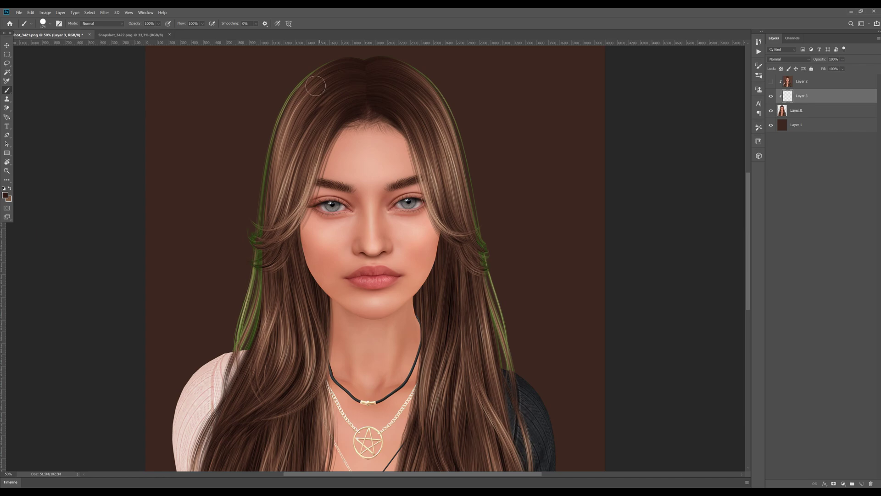
pyautogui.scroll(1, 322, 80)
pyautogui.moveTo(353, 72)
pyautogui.mouseDown()
pyautogui.moveTo(284, 118)
pyautogui.moveTo(262, 180)
pyautogui.moveTo(247, 277)
pyautogui.mouseUp()
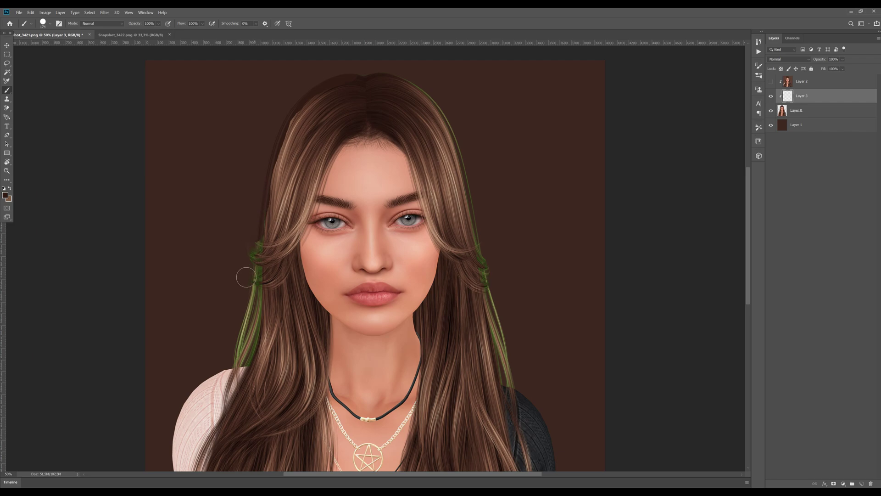
pyautogui.moveTo(272, 159)
pyautogui.mouseDown()
pyautogui.moveTo(261, 317)
pyautogui.moveTo(254, 353)
pyautogui.moveTo(234, 359)
pyautogui.moveTo(240, 322)
pyautogui.moveTo(249, 337)
pyautogui.mouseUp()
pyautogui.moveTo(272, 189)
pyautogui.mouseDown()
pyautogui.moveTo(301, 111)
pyautogui.moveTo(372, 68)
pyautogui.moveTo(430, 99)
pyautogui.moveTo(468, 192)
pyautogui.moveTo(488, 340)
pyautogui.moveTo(511, 380)
pyautogui.moveTo(503, 374)
pyautogui.moveTo(500, 301)
pyautogui.moveTo(463, 202)
pyautogui.mouseUp()
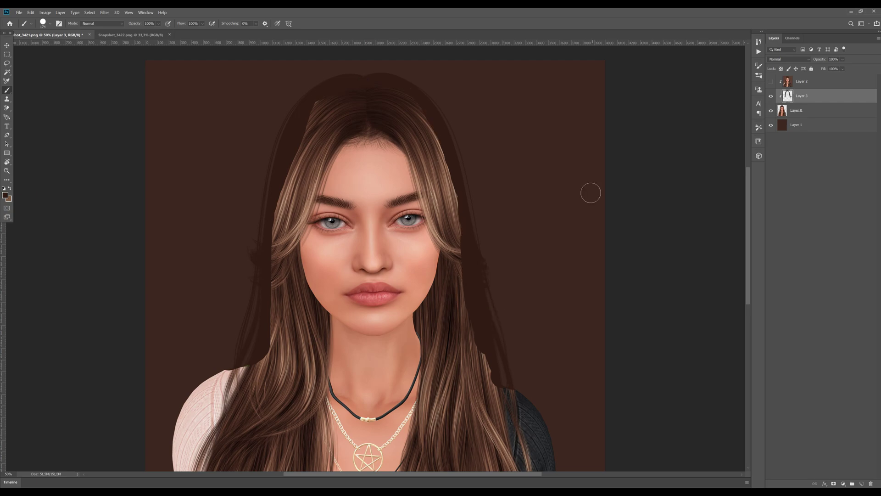
# Set Layer 3's blend mode to Hue and zoom to 200% on the hair edges
pyautogui.click(791, 61)
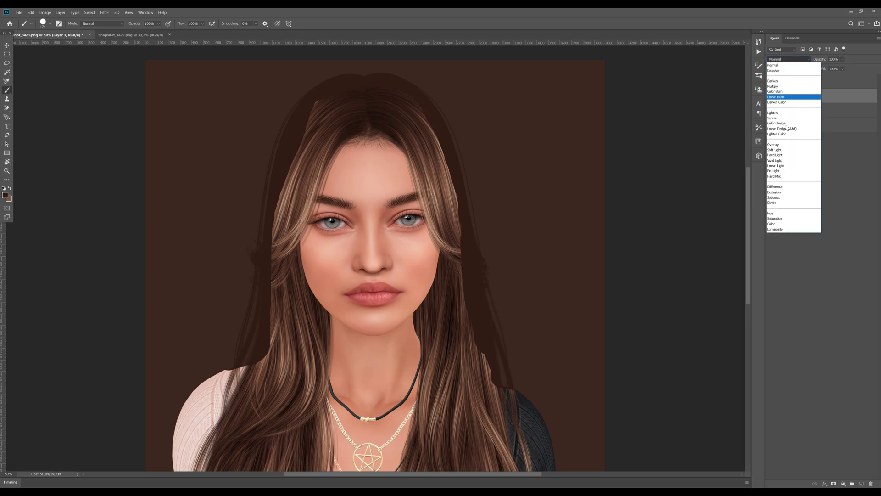
pyautogui.click(773, 214)
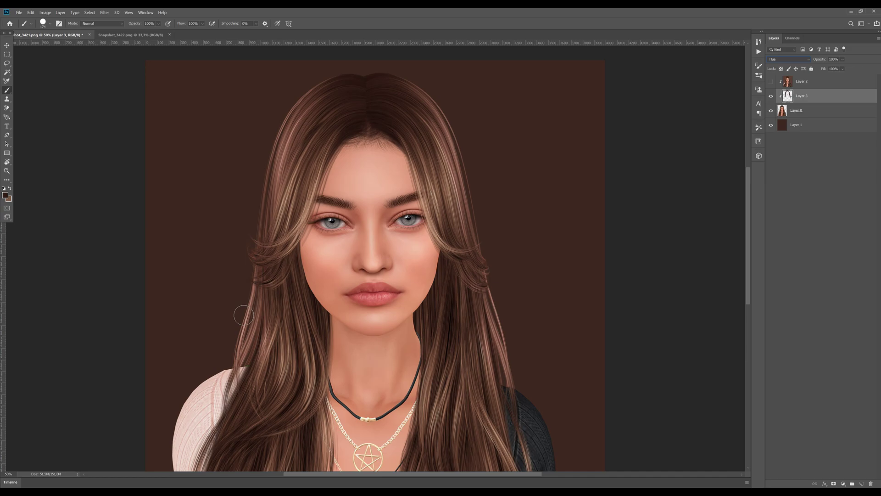
pyautogui.hotkey('ctrl', '+')
pyautogui.hotkey('ctrl', '+')
pyautogui.hotkey('ctrl', '+')
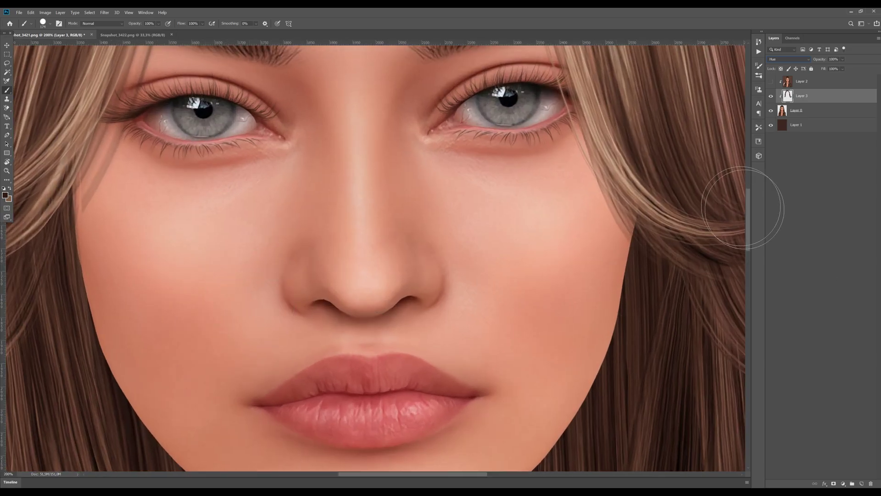
pyautogui.moveTo(750, 210)
pyautogui.mouseDown()
pyautogui.moveTo(749, 354)
pyautogui.moveTo(759, 256)
pyautogui.moveTo(751, 277)
pyautogui.mouseUp()
pyautogui.hscroll(-10, 748, 354)
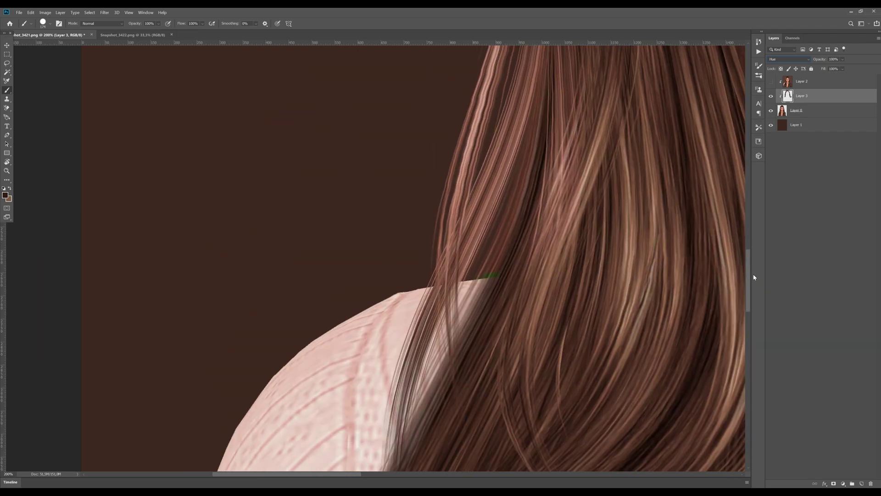
# Paint out the small green fringe by the shoulder and zoom back out to the face
pyautogui.moveTo(501, 217)
pyautogui.mouseDown()
pyautogui.moveTo(508, 226)
pyautogui.moveTo(482, 240)
pyautogui.mouseUp()
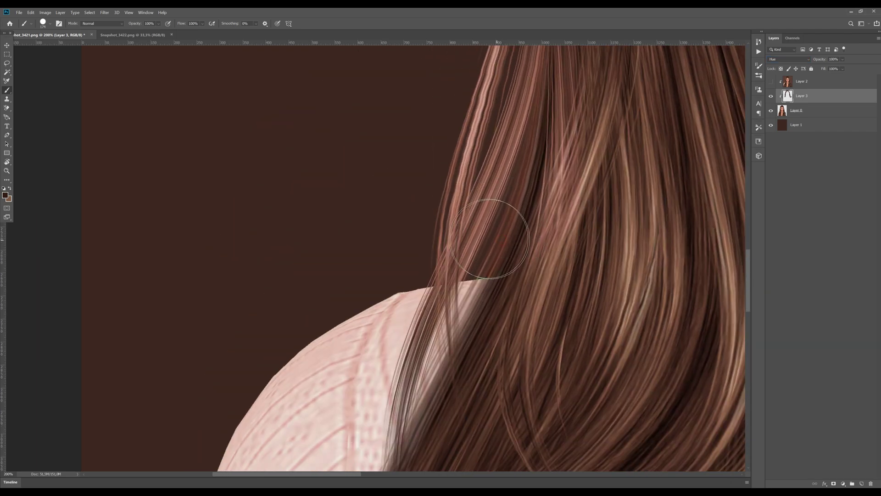
pyautogui.scroll(1, 551, 184)
pyautogui.hotkey('ctrl', '-')
pyautogui.hotkey('ctrl', '-')
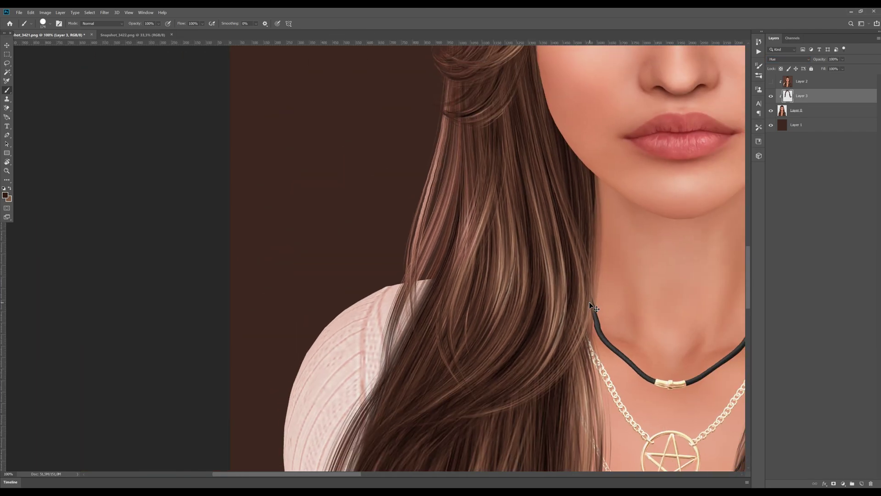
pyautogui.scroll(8, 562, 310)
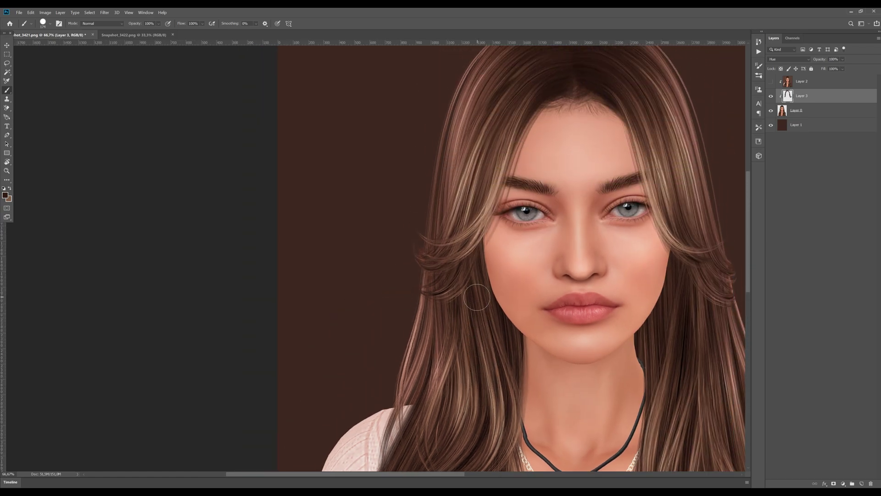
pyautogui.moveTo(440, 475); pyautogui.dragTo(475, 475)
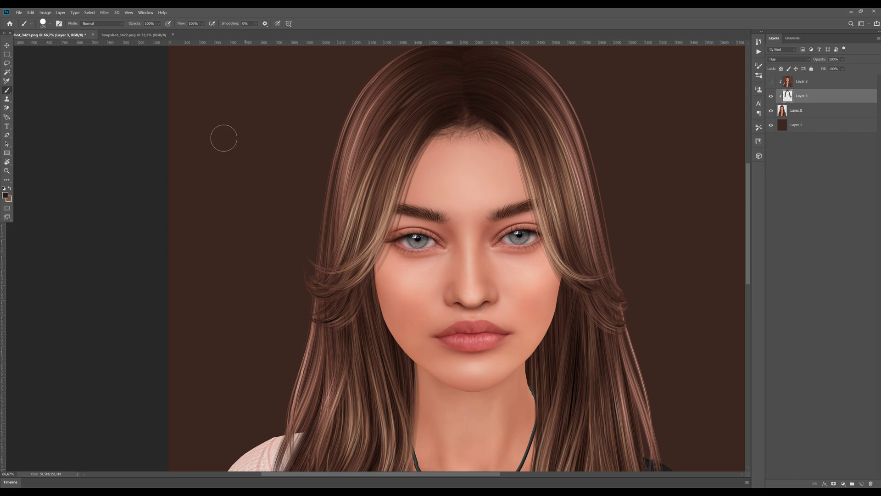
pyautogui.click(46, 13)
# Set Hue to 5 in Image > Adjustments > Hue/Saturation
pyautogui.moveTo(64, 29)
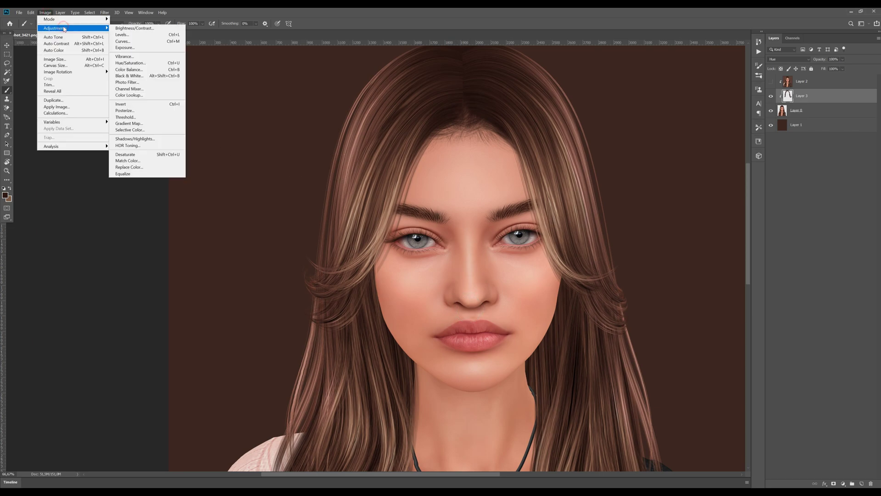
pyautogui.click(152, 64)
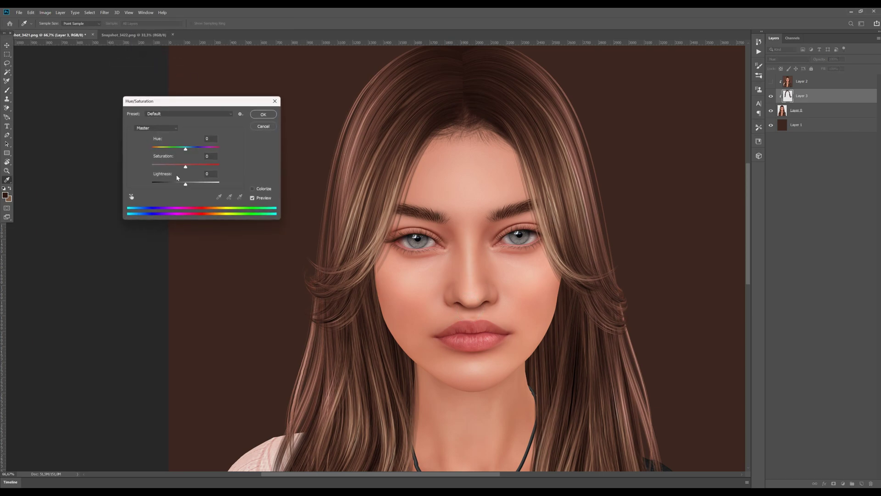
pyautogui.click(212, 139)
pyautogui.write('5')
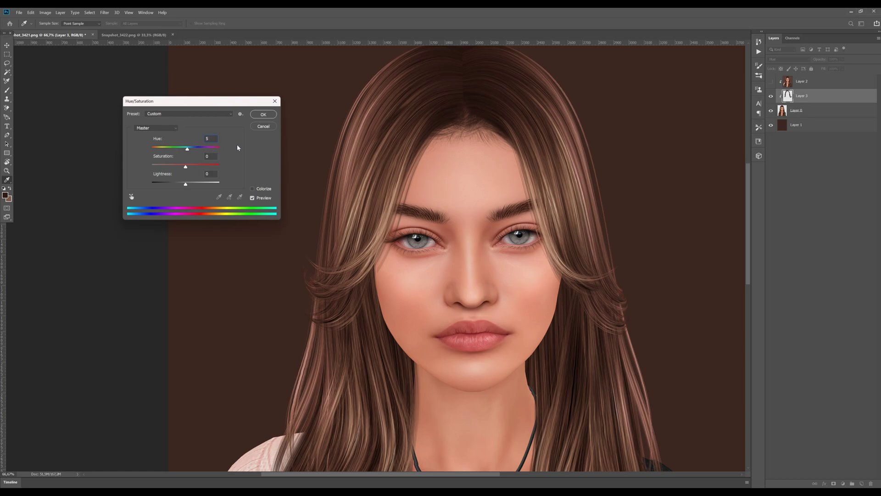